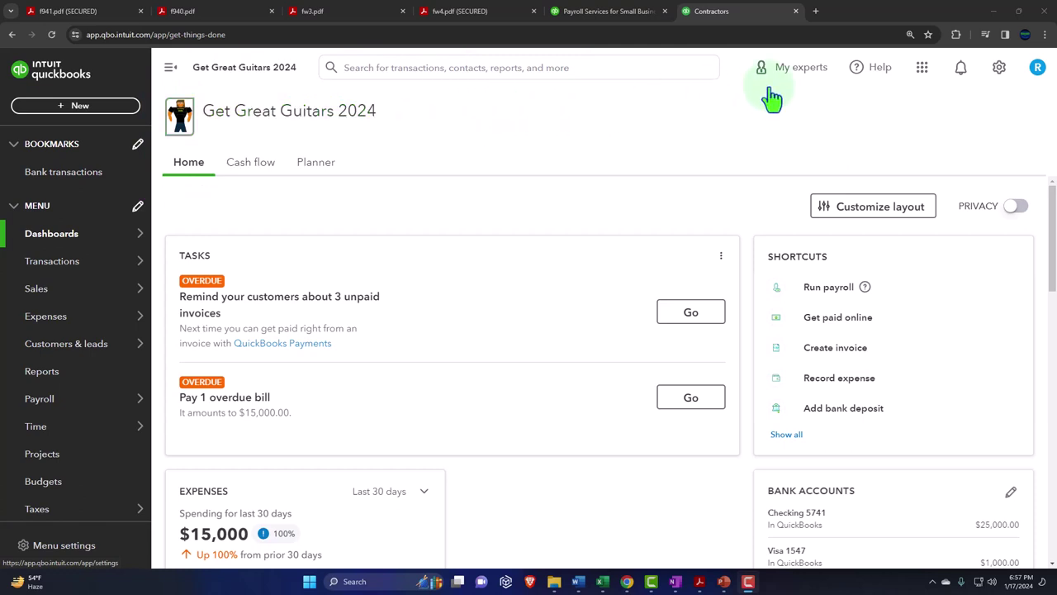
left_click(998, 69)
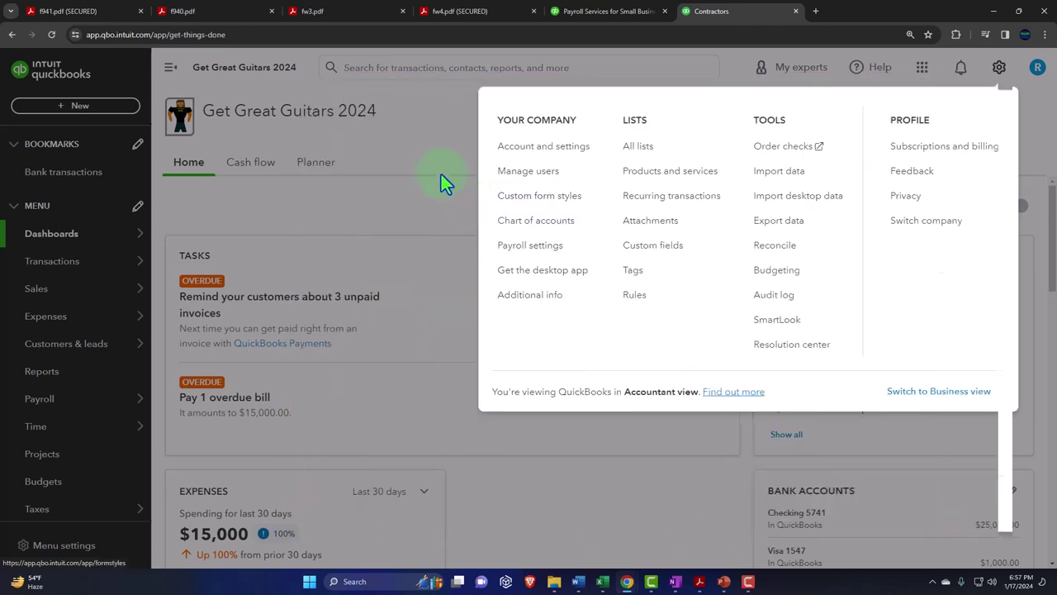
left_click(440, 177)
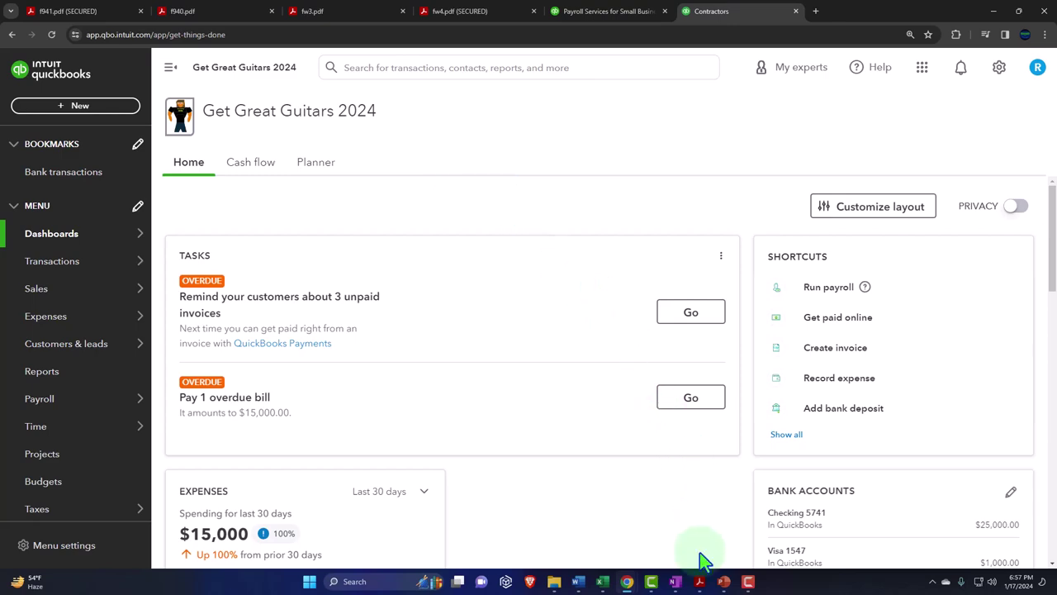
- Switch to Acrobat and examine the Dec 31, 23 beginning balances trial balance at an enlarged zoom, then minimize it
left_click(700, 580)
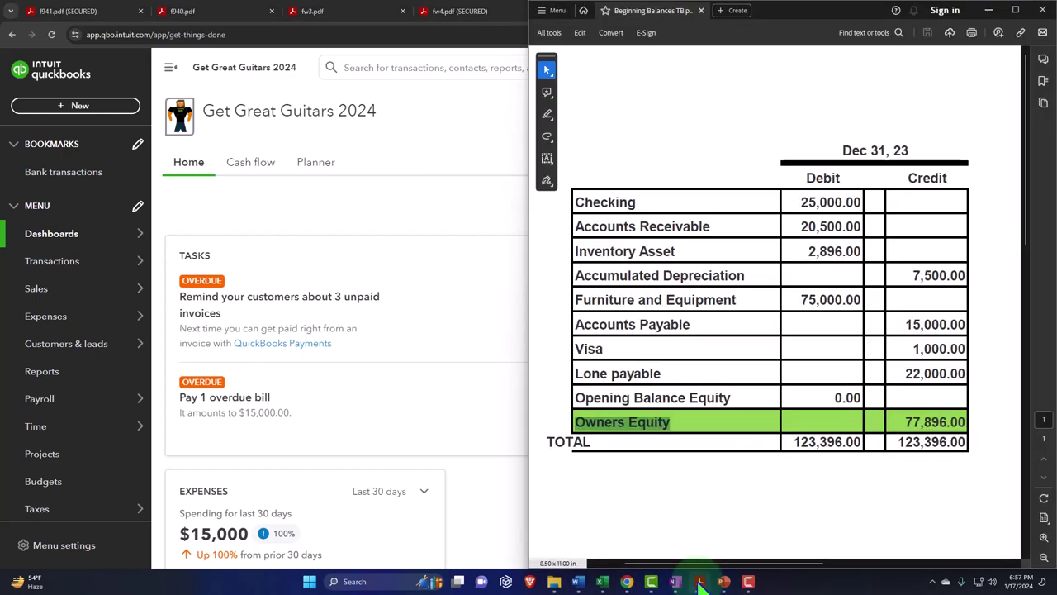
left_click(1015, 9)
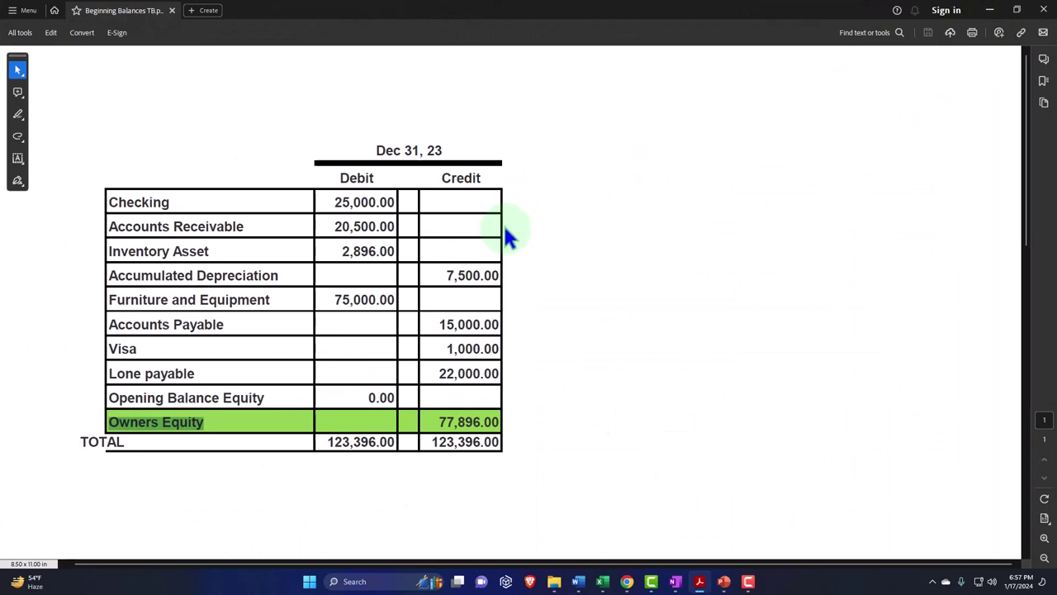
scroll(503, 224, "up", 5)
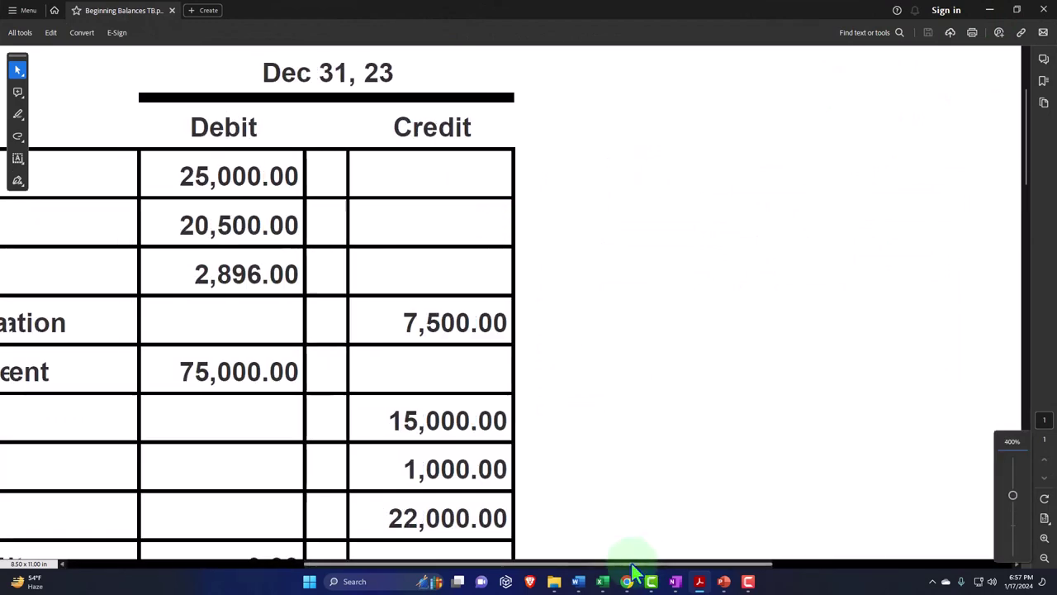
left_click_drag(632, 566, 455, 460)
scroll(455, 460, "down", 1)
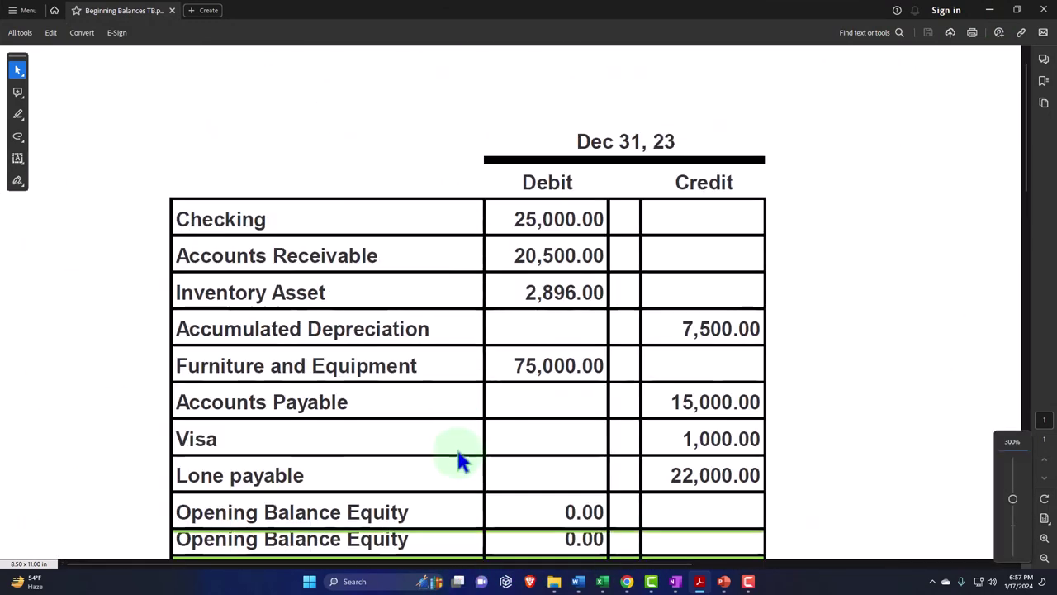
scroll(461, 460, "down", 1)
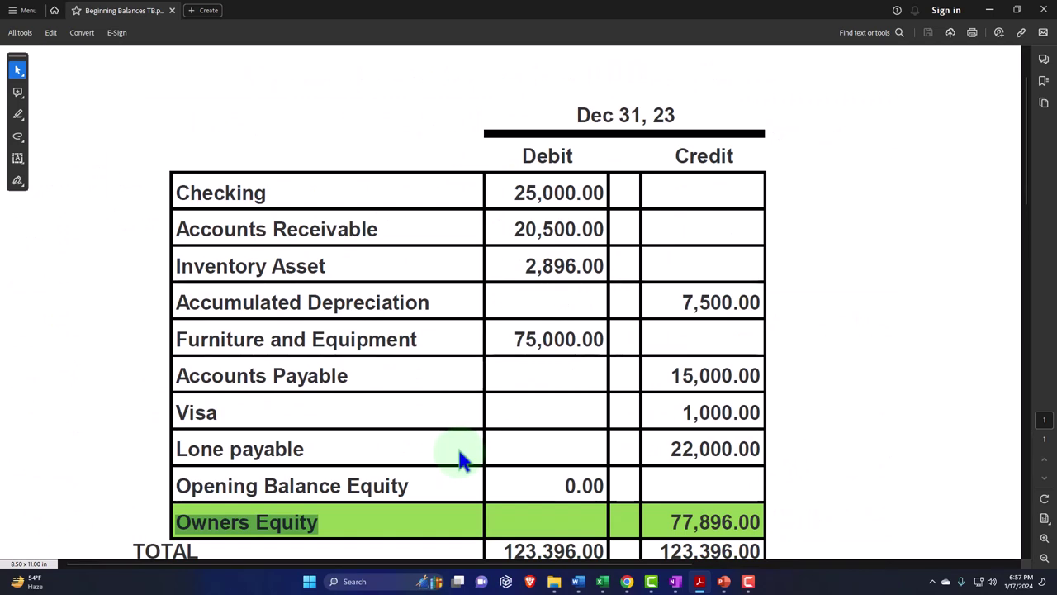
scroll(461, 460, "down", 1)
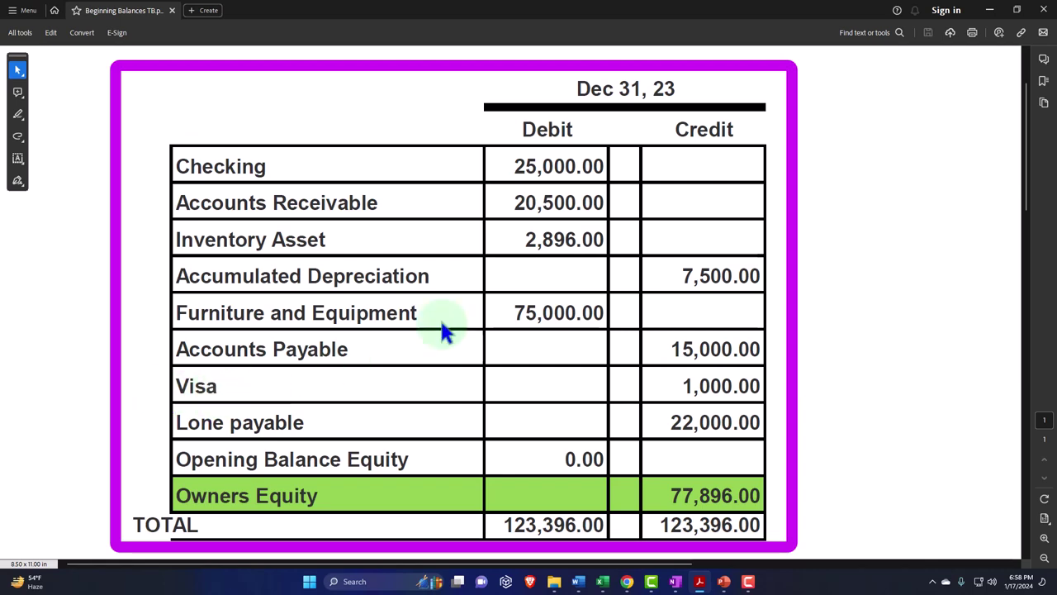
left_click(989, 11)
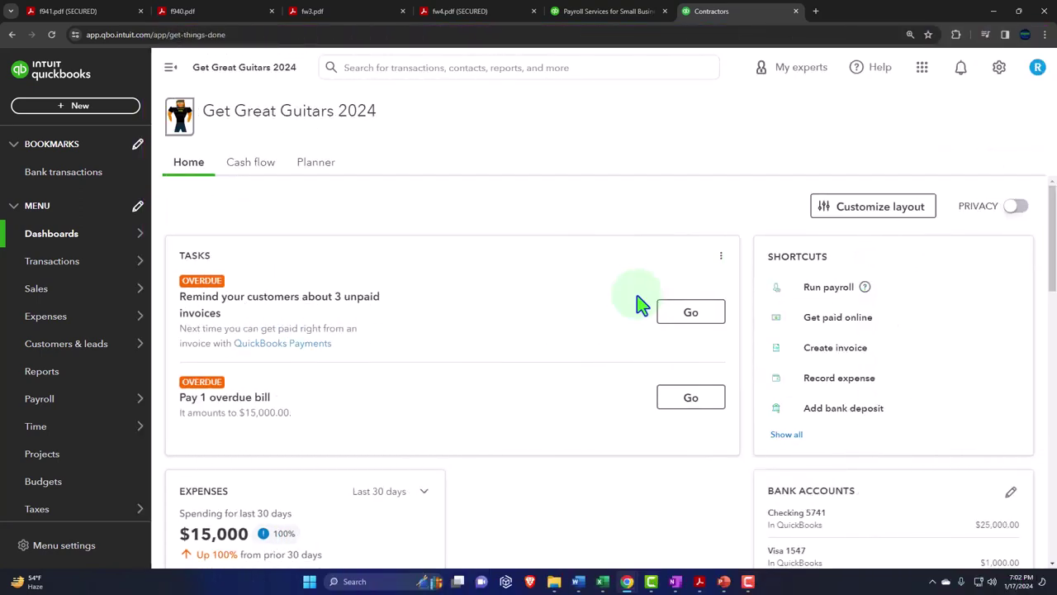
- From the report list, open the Balance Sheet and Profit and Loss favorites in separate browser tabs
left_click(70, 376)
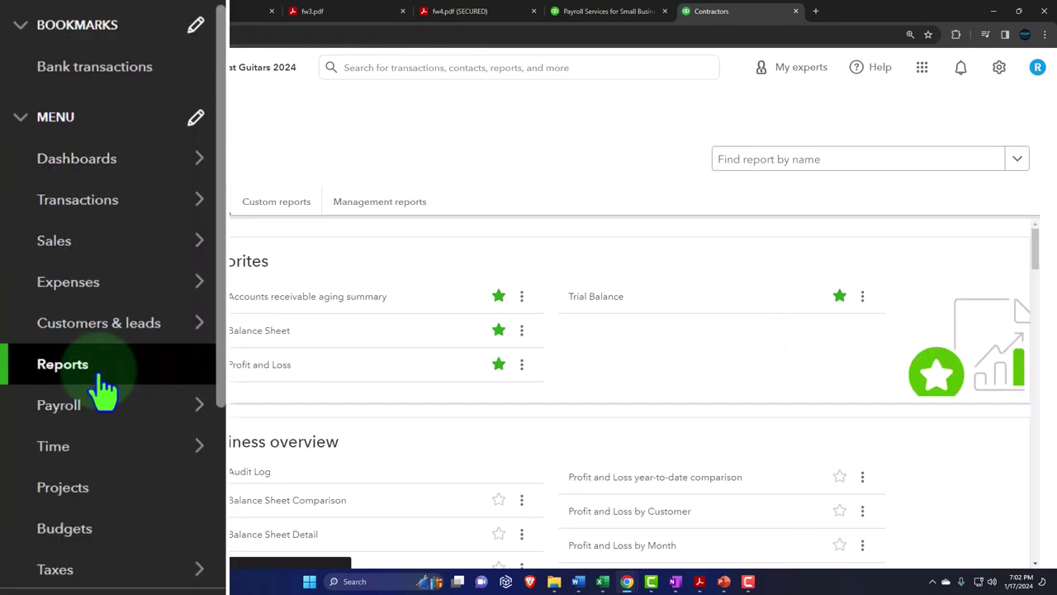
right_click(246, 332)
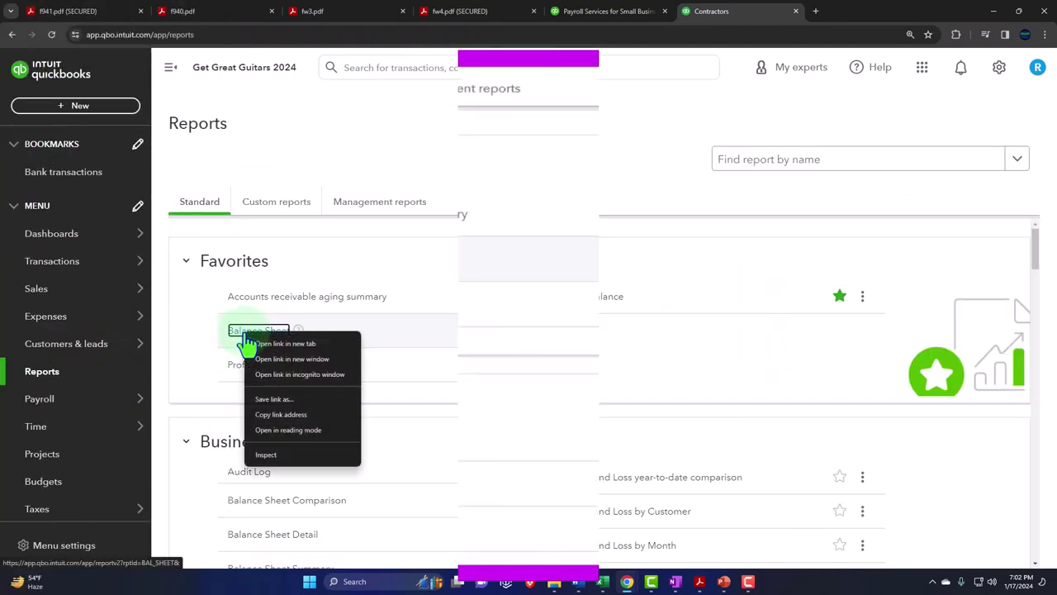
left_click(302, 277)
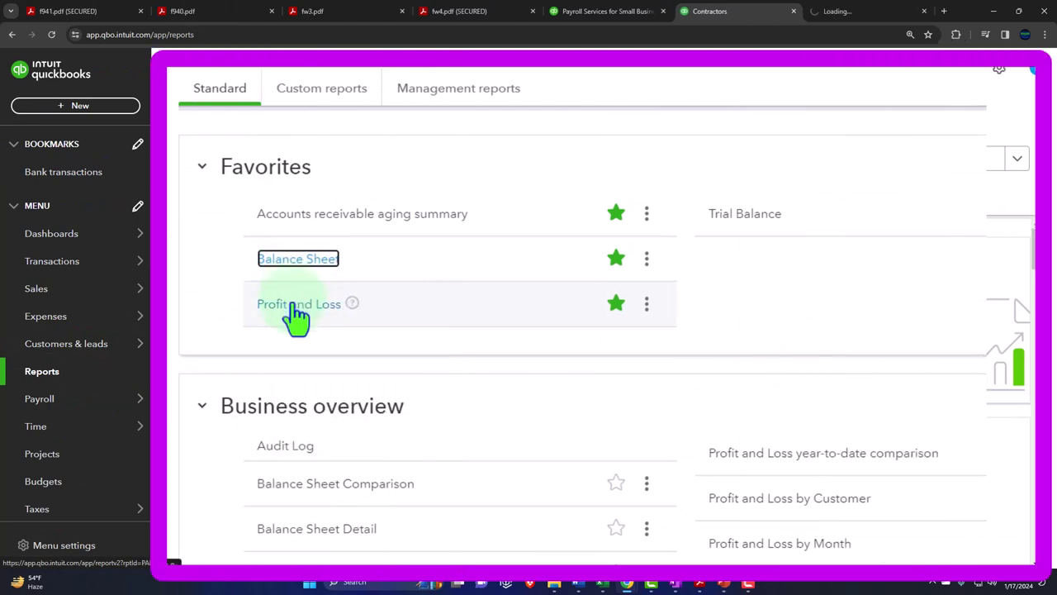
right_click(295, 306)
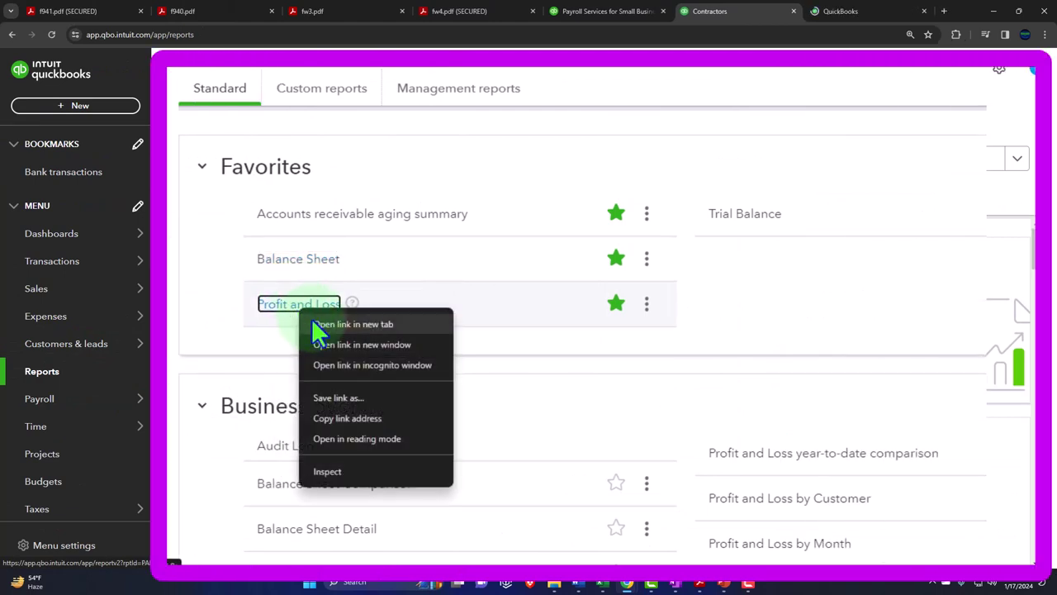
left_click(312, 320)
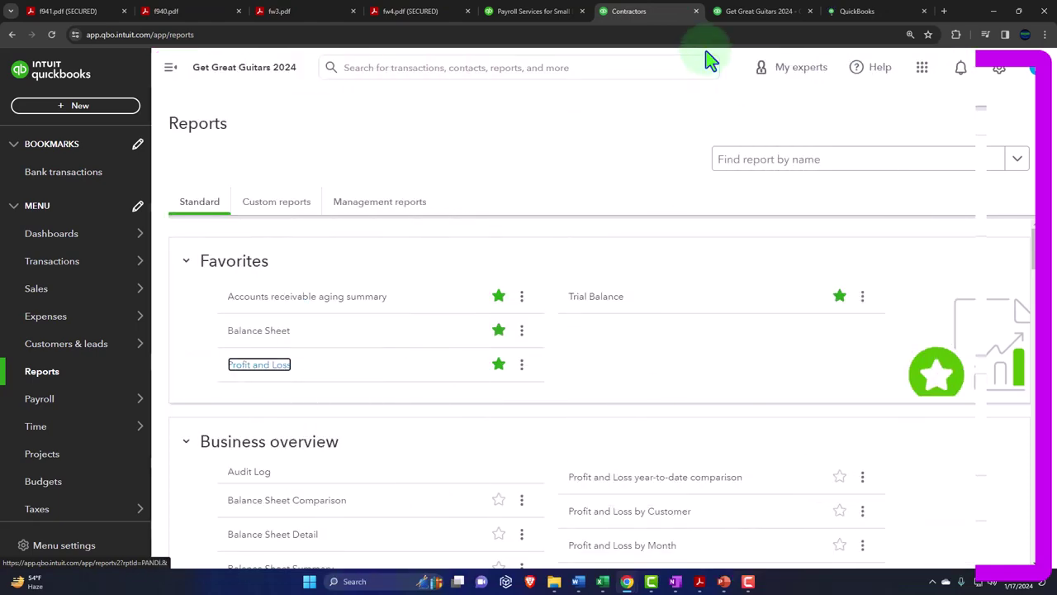
- Bring up the Balance Sheet report with the navigation menu collapsed
left_click(732, 16)
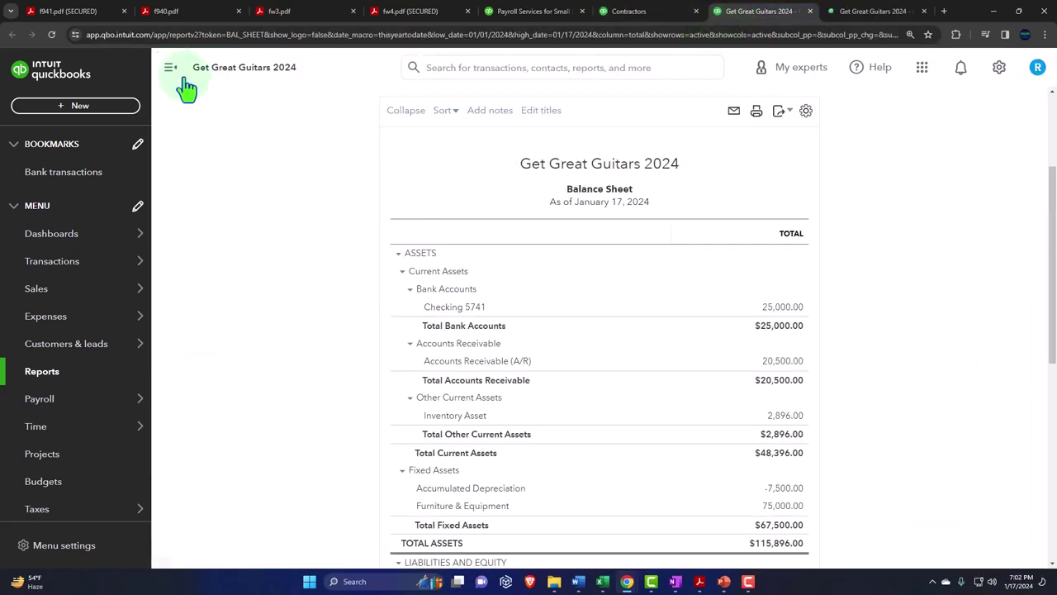
left_click(170, 67)
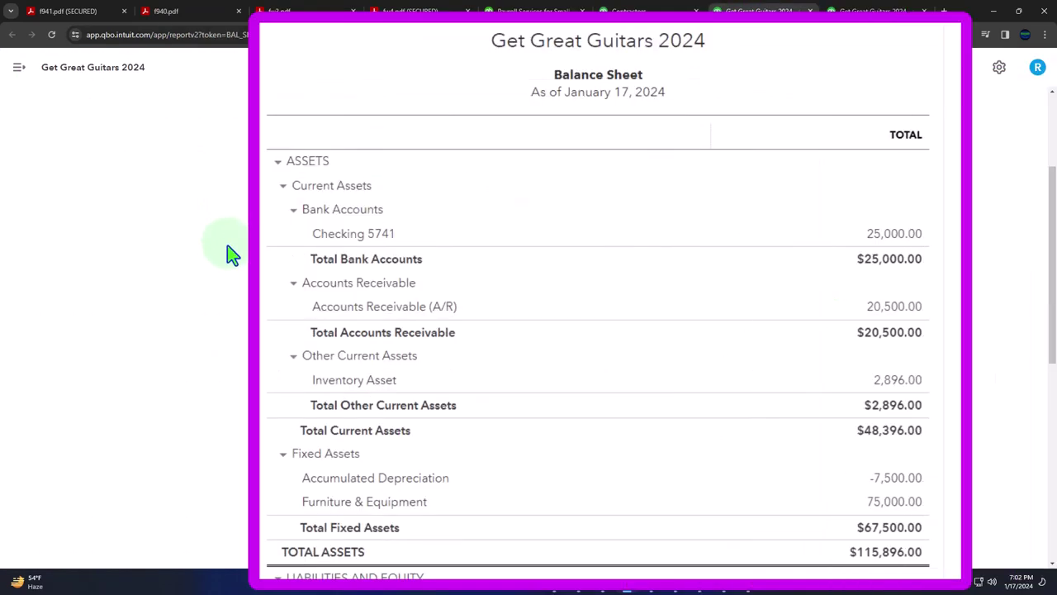
scroll(227, 248, "up", 2)
left_click(231, 177)
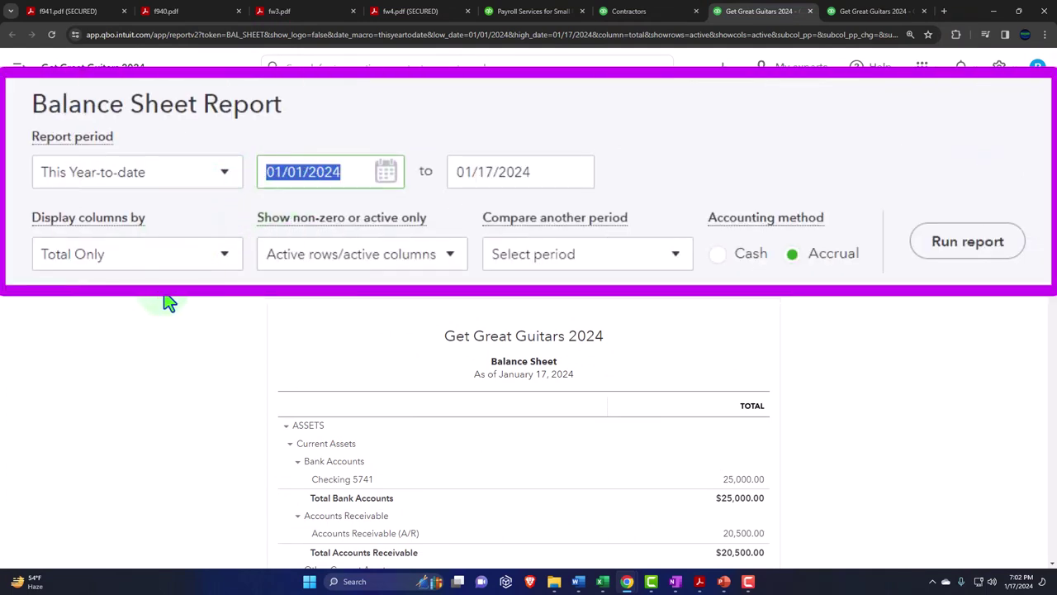
type("12312023")
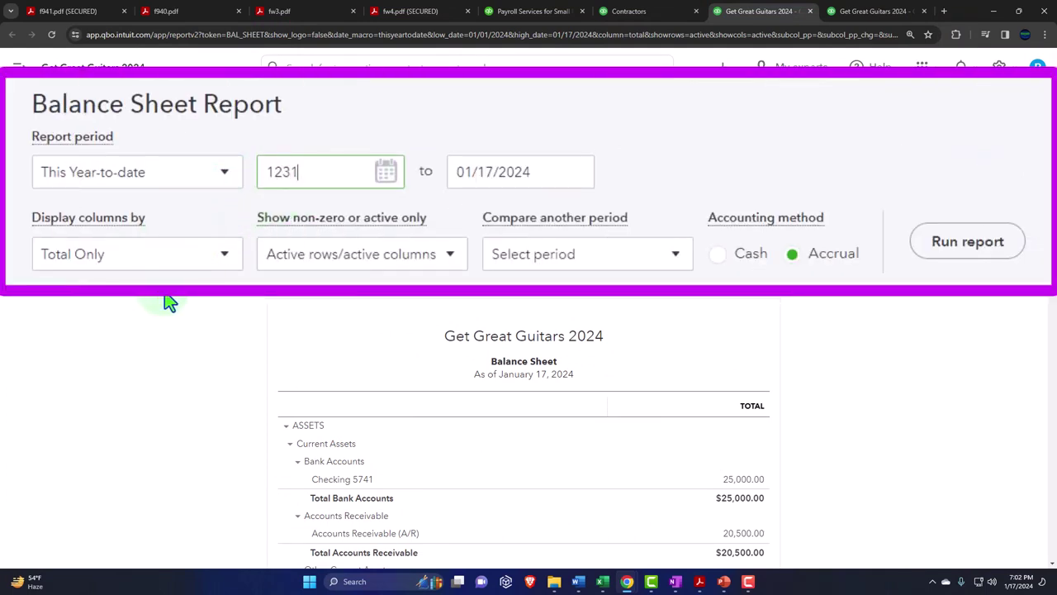
key("Tab")
type("1")
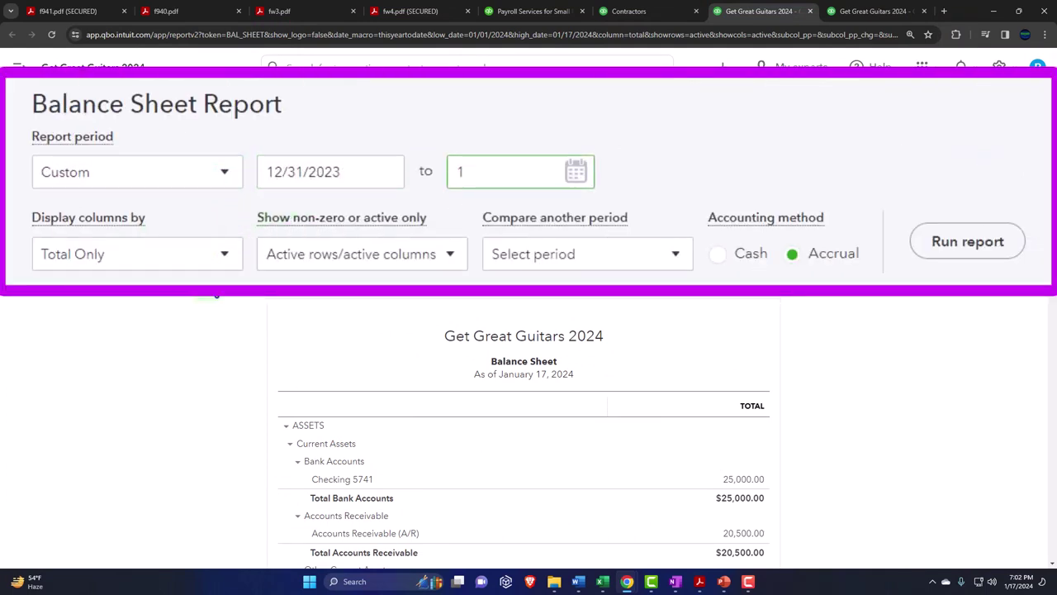
- Set the Balance Sheet report period to 01/01/2023 through 12/31/2023 and run the report
left_click(349, 173)
type("01012023")
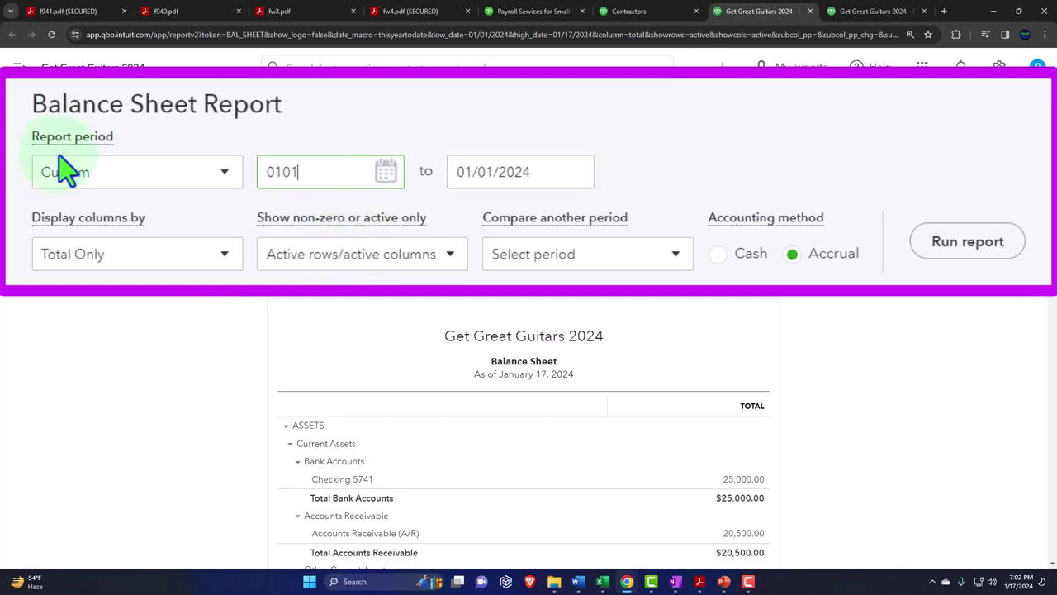
key("Tab")
type("12/31/2023")
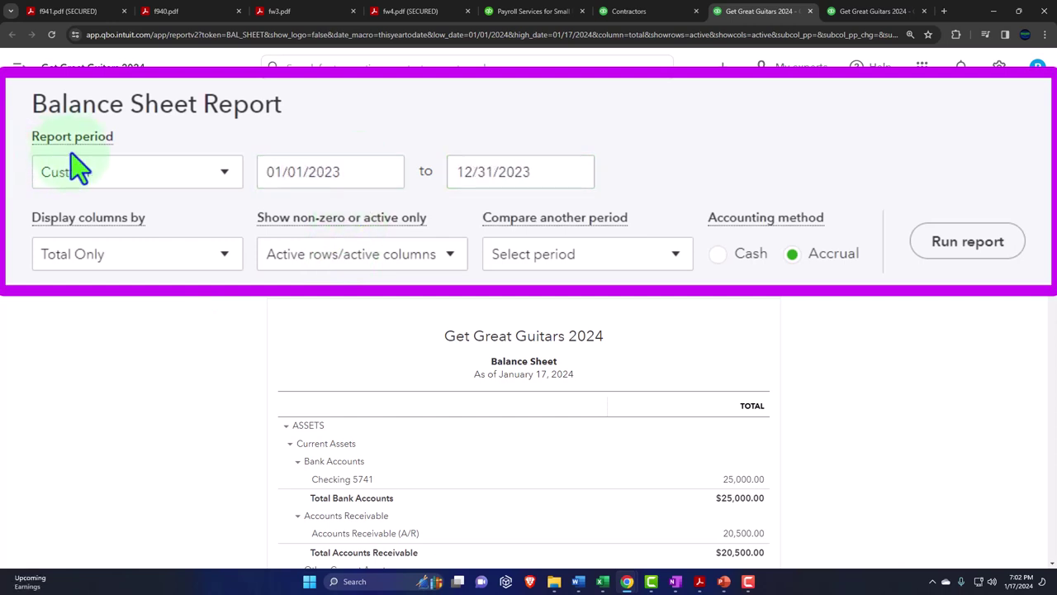
left_click(974, 247)
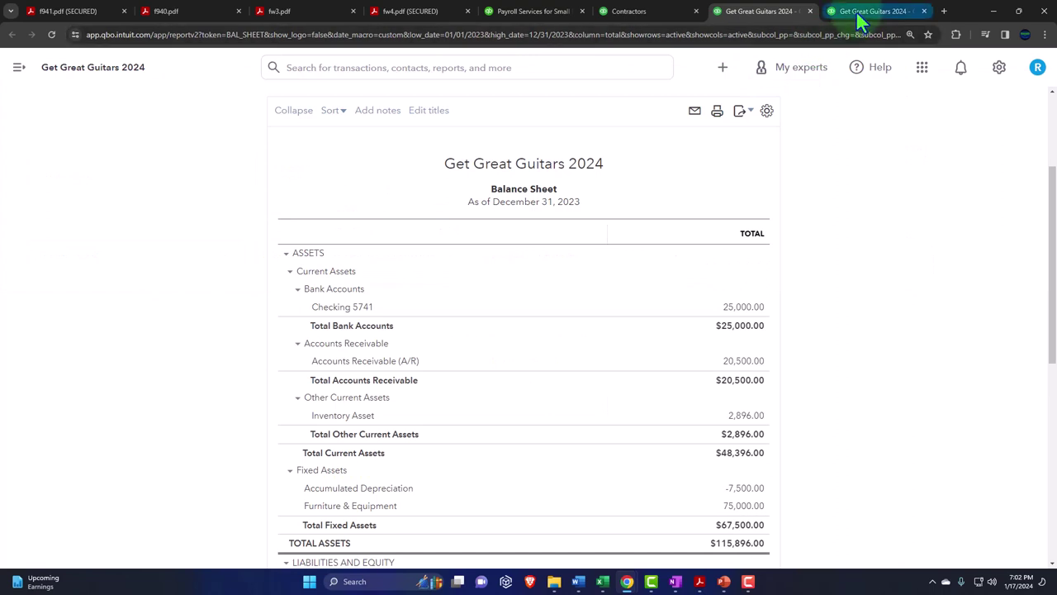
- Run the Profit and Loss report for the period 01/01/2023 to 12/31/2023
left_click(857, 14)
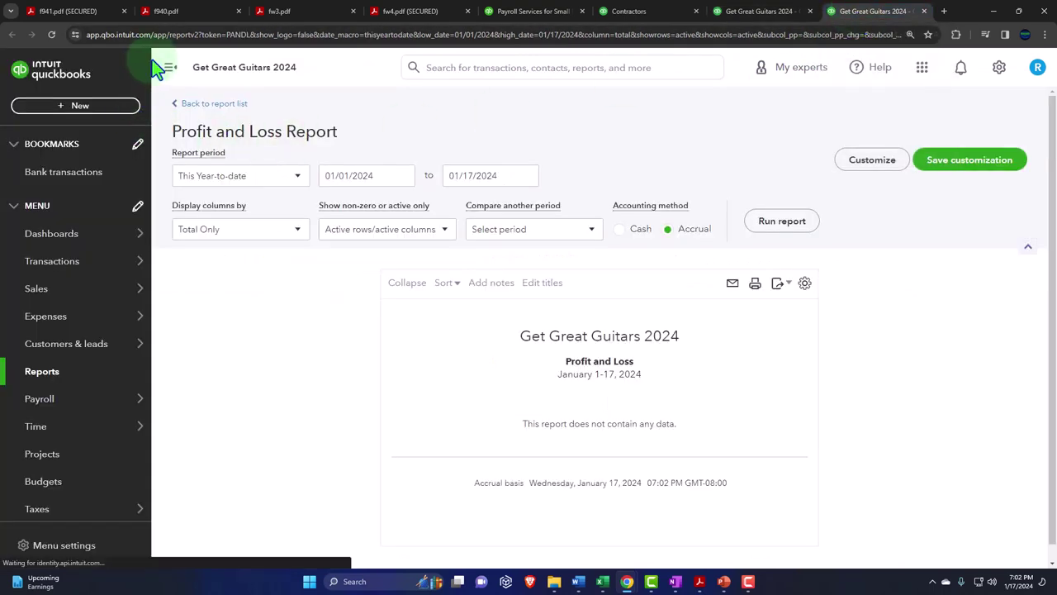
left_click(207, 182)
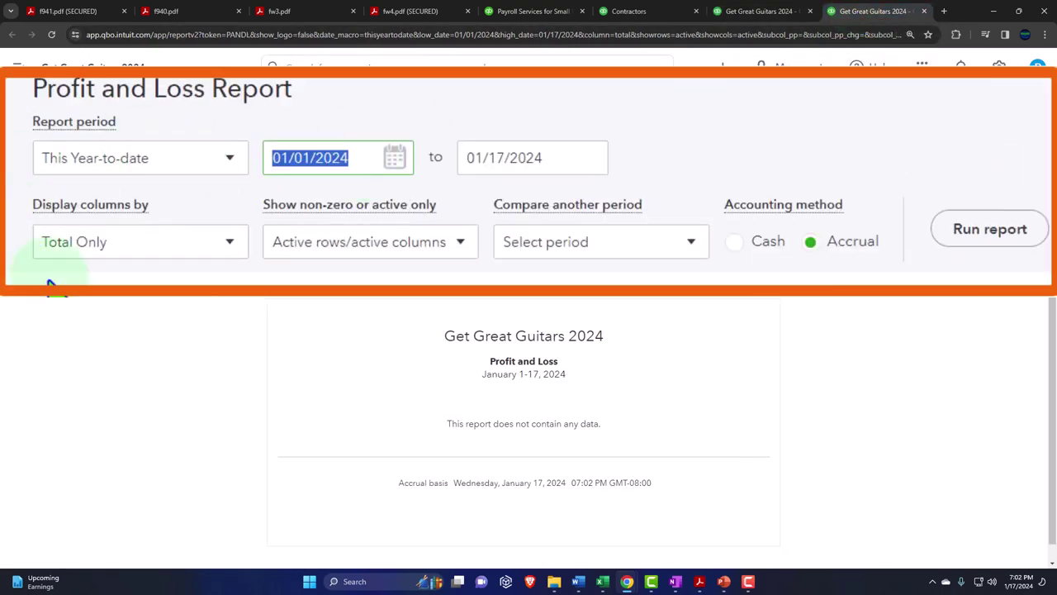
type("01/01/2023")
key("Tab")
type("123")
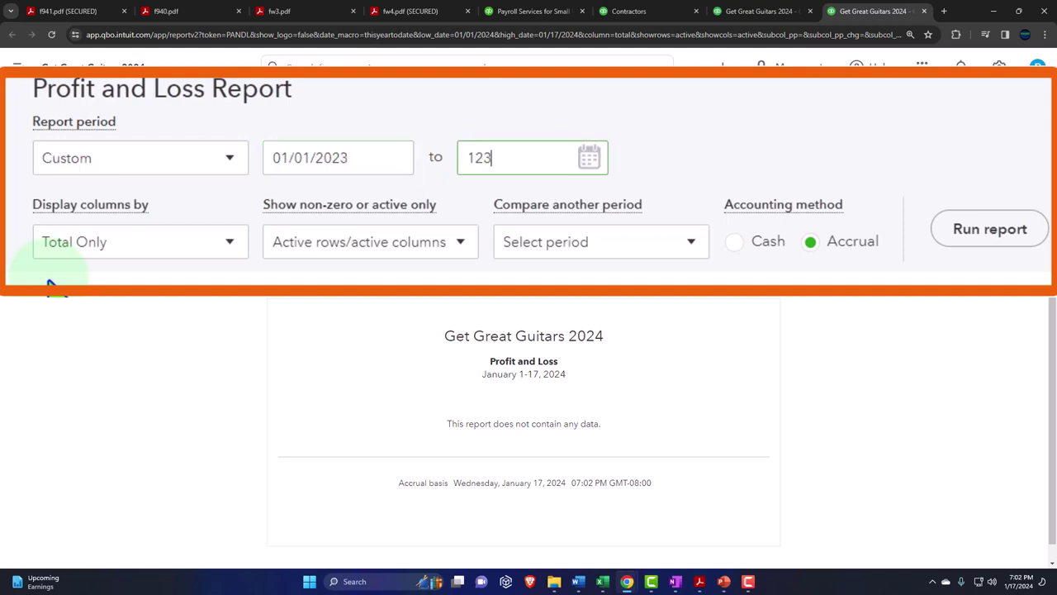
type("12023")
left_click(962, 239)
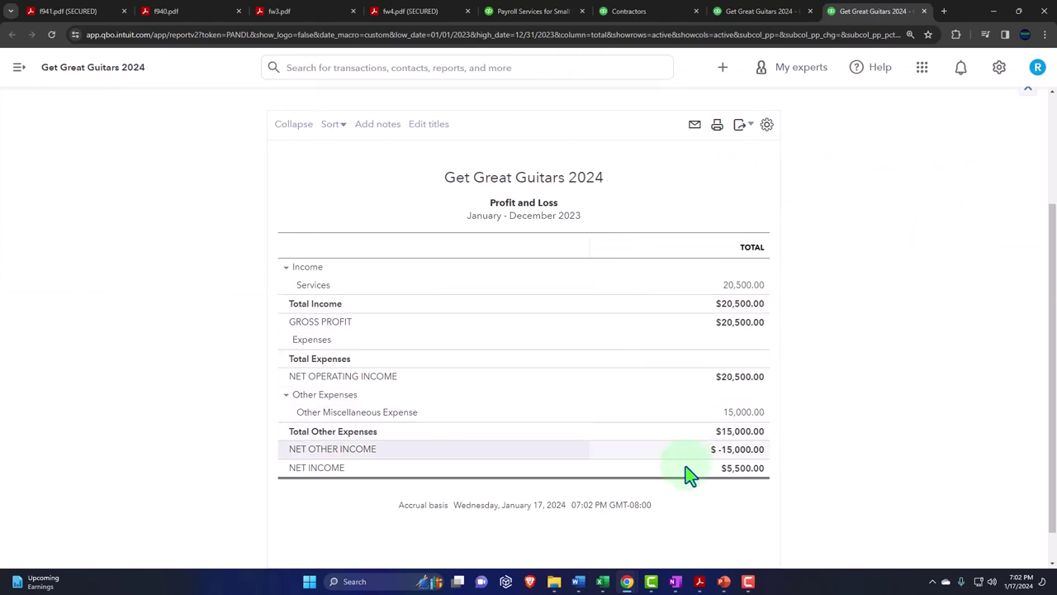
- Switch to OneNote and view the QuickBooks Flow Chart page in full-page view
left_click(676, 582)
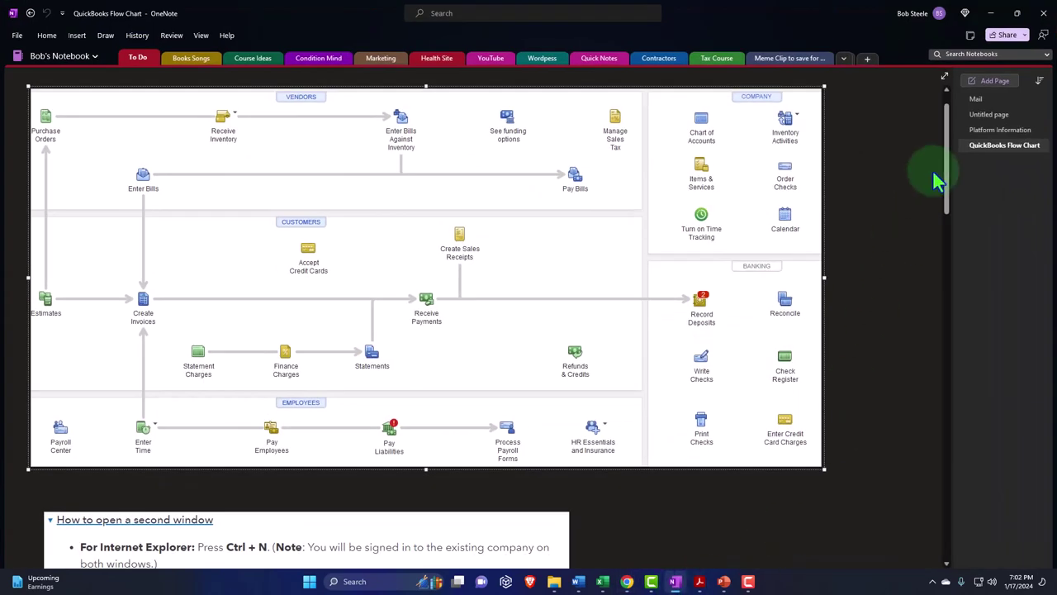
left_click(943, 76)
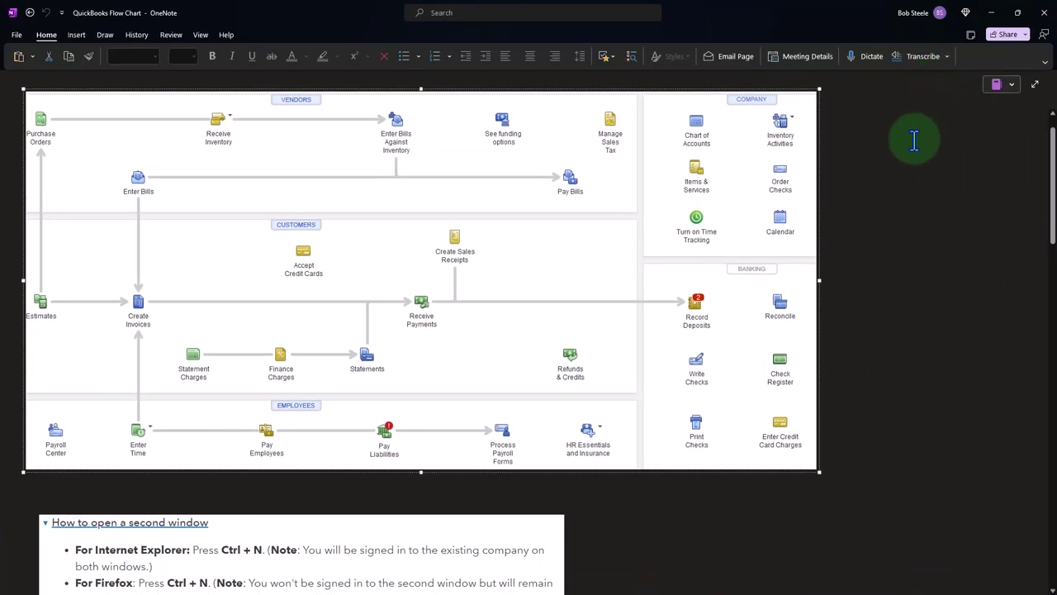